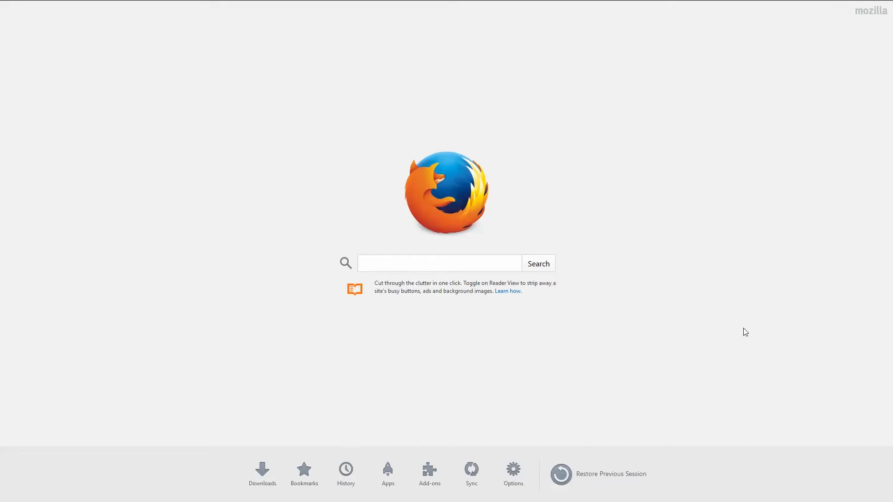
Step: Search Google for 'schrack srbija'
left_click(459, 266)
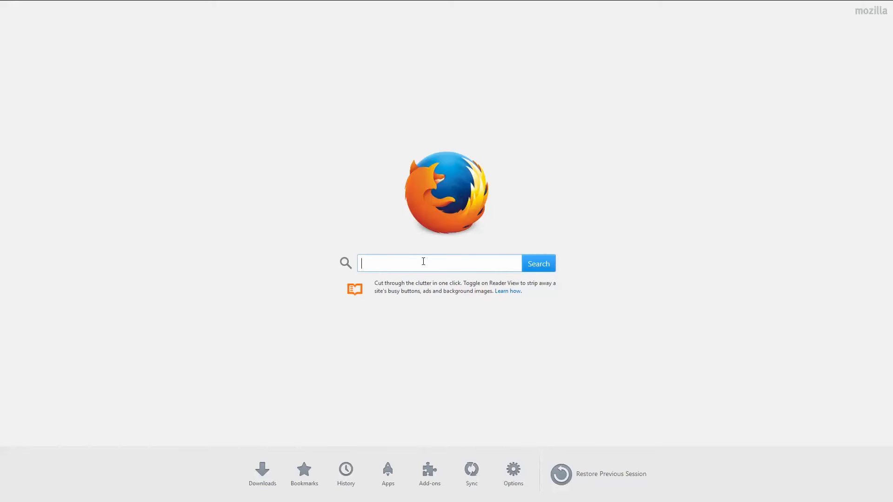
type("sch")
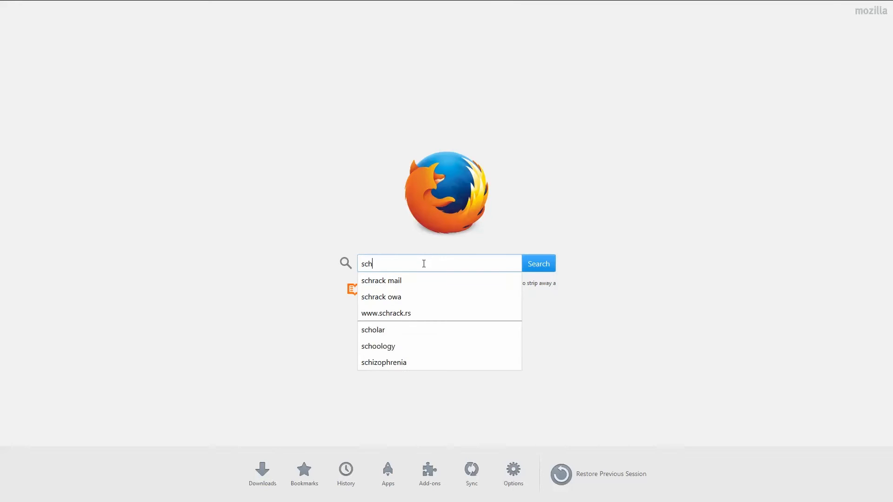
type("rack srbija")
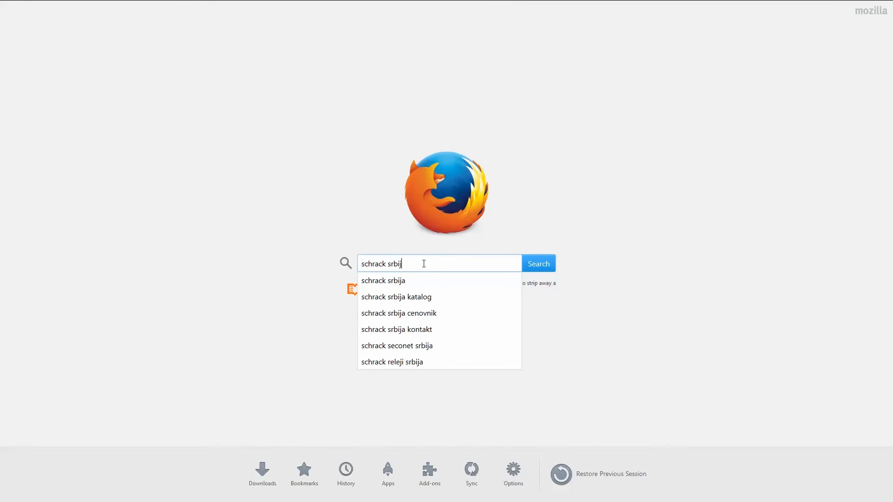
key("Return")
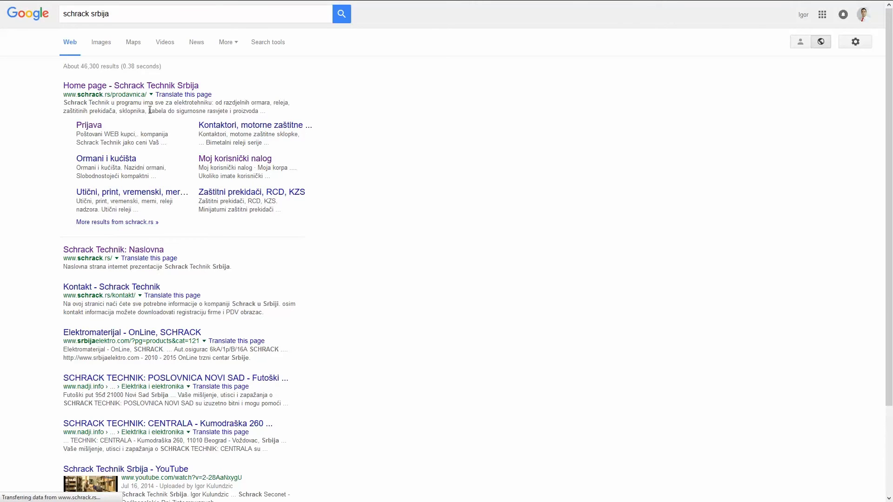
Step: Open the Schrack Technik shop result and return to its home page via the Schrack logo
left_click(153, 86)
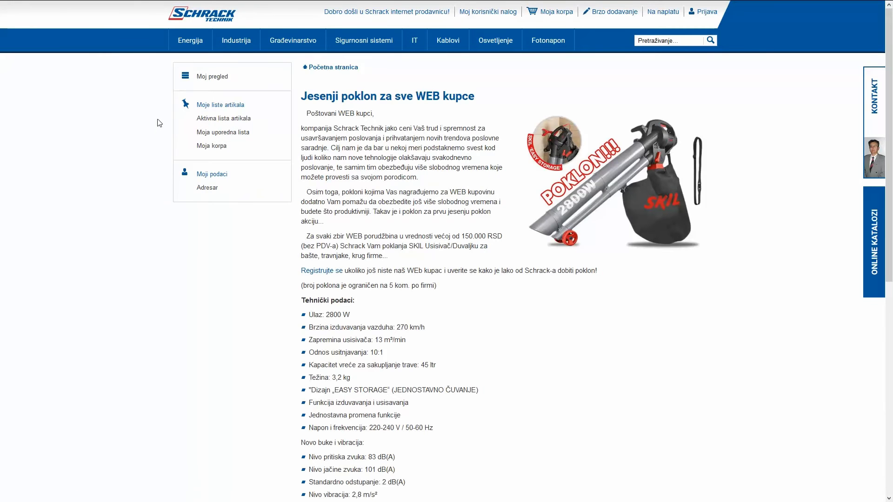
mouse_move(160, 3)
left_click(232, 16)
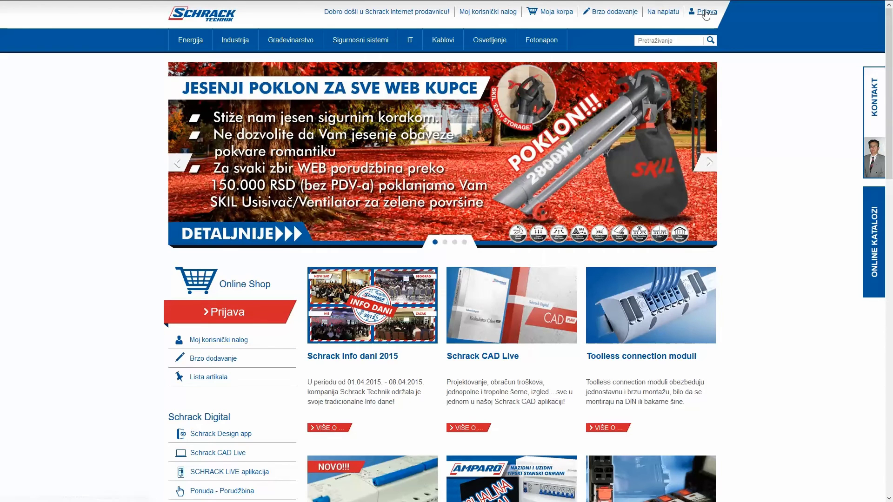
Step: From the Prijava login dialog, choose REGISTRUJTE SE to reach the empty Registracija form
left_click(706, 13)
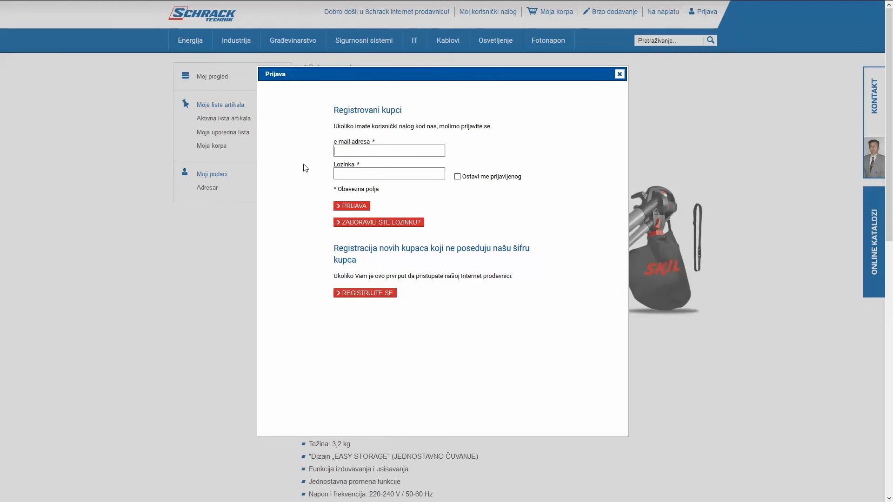
left_click(364, 151)
key("Tab")
left_click(360, 293)
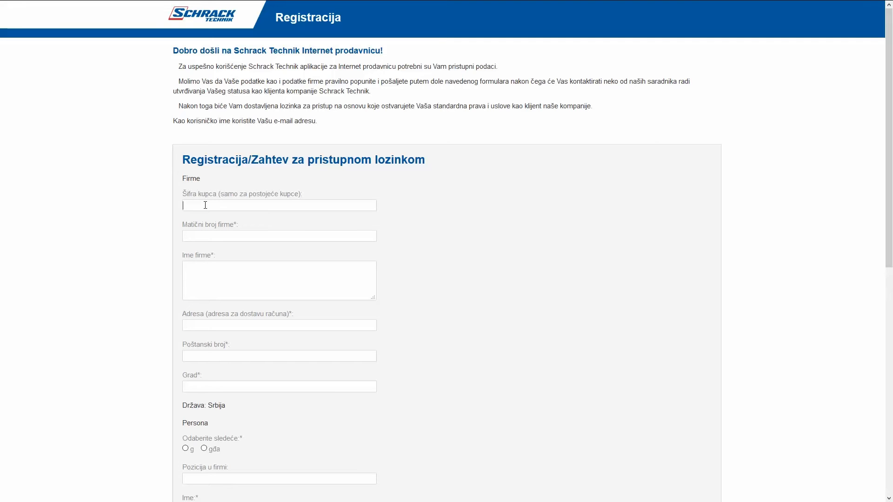
left_click(204, 209)
left_click(197, 234)
left_click(218, 325)
scroll(97, 274, "down", 1)
scroll(99, 273, "down", 2)
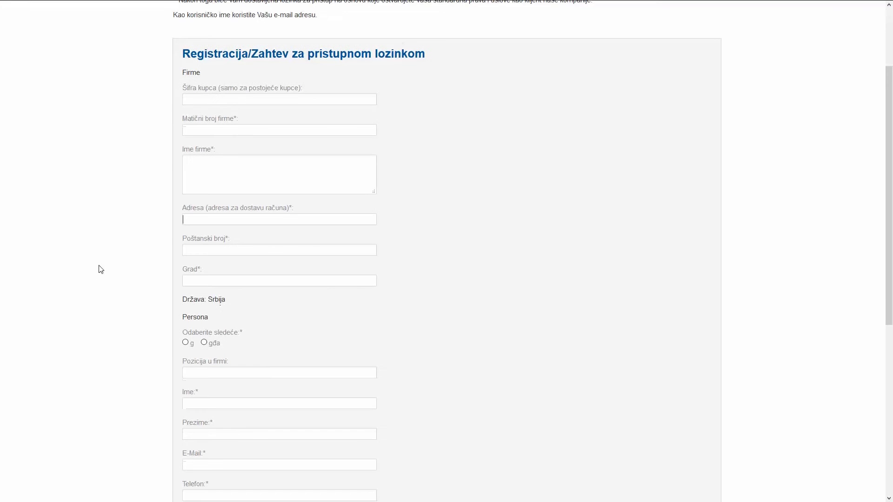
left_click(205, 281)
scroll(109, 260, "down", 2)
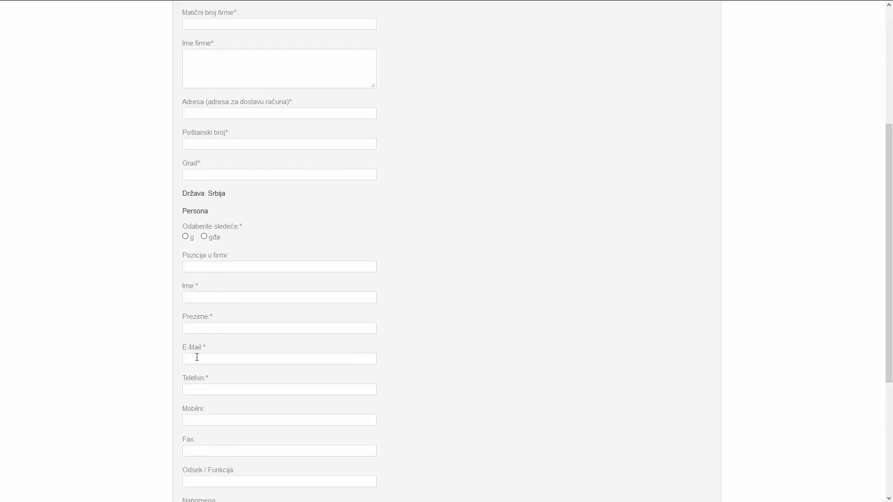
scroll(116, 321, "down", 2)
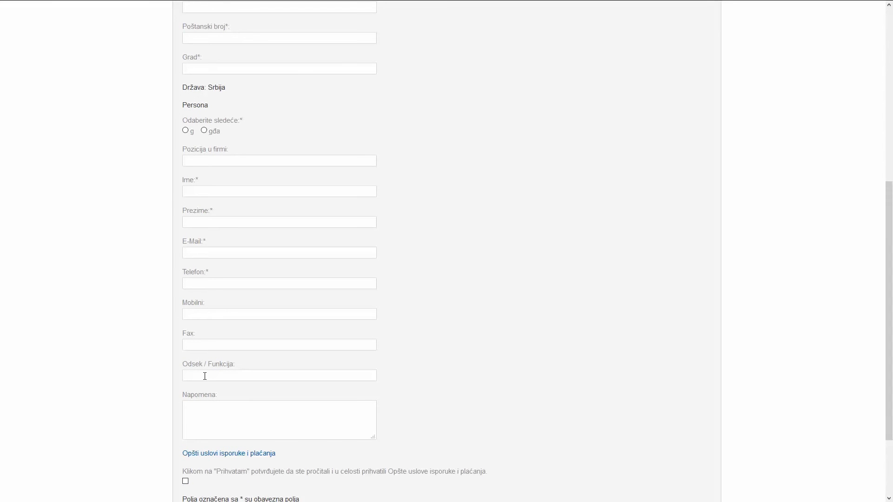
scroll(205, 376, "down", 2)
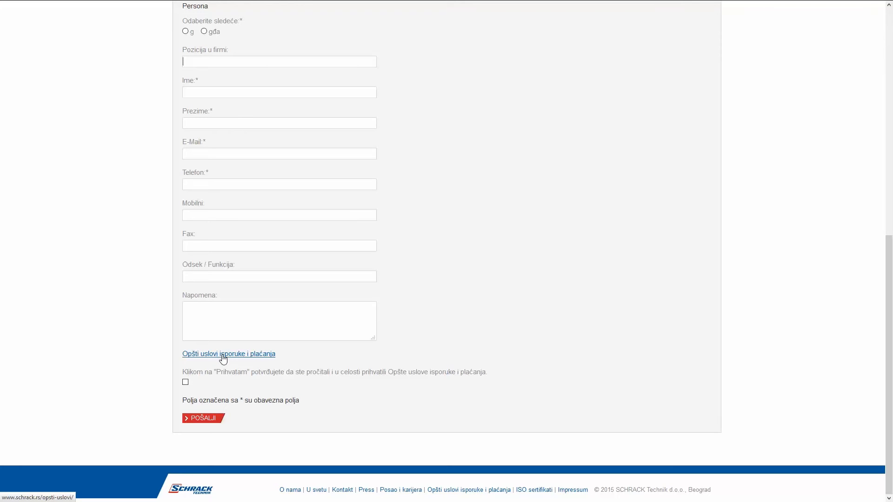
Step: Read the Opšti uslovi isporuke i plaćanja terms, close them, and tick the acceptance checkbox
left_click(268, 355)
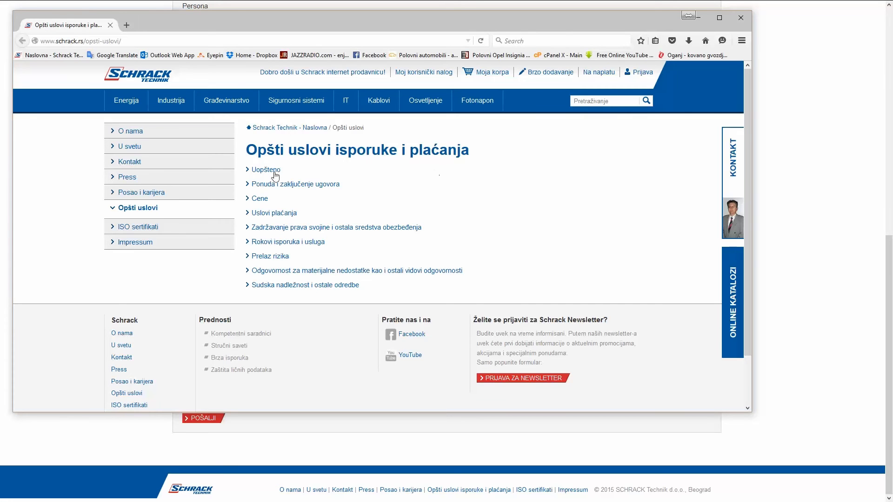
left_click(740, 19)
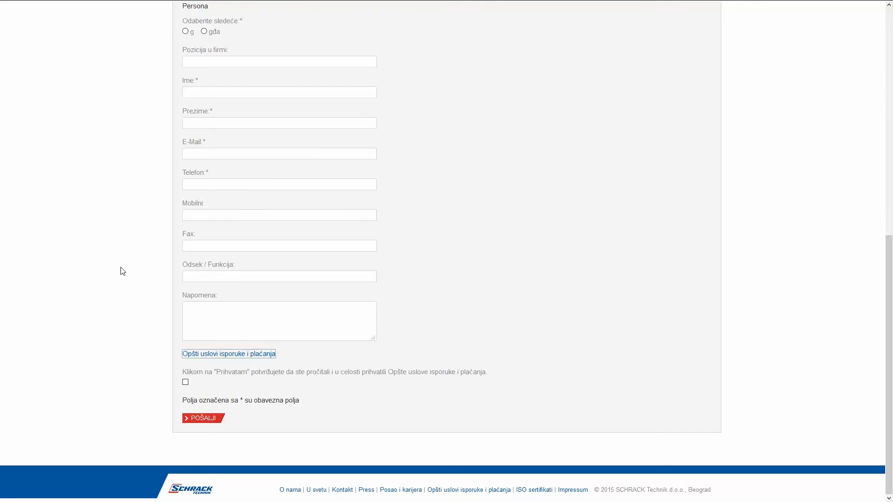
left_click(186, 383)
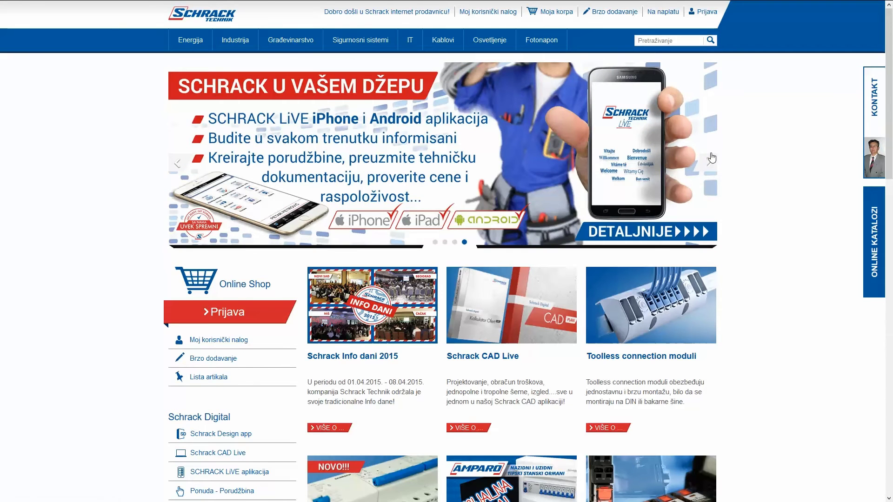
Step: Fill the Prijava dialog with the saved account e-mail address and the account password
left_click(707, 14)
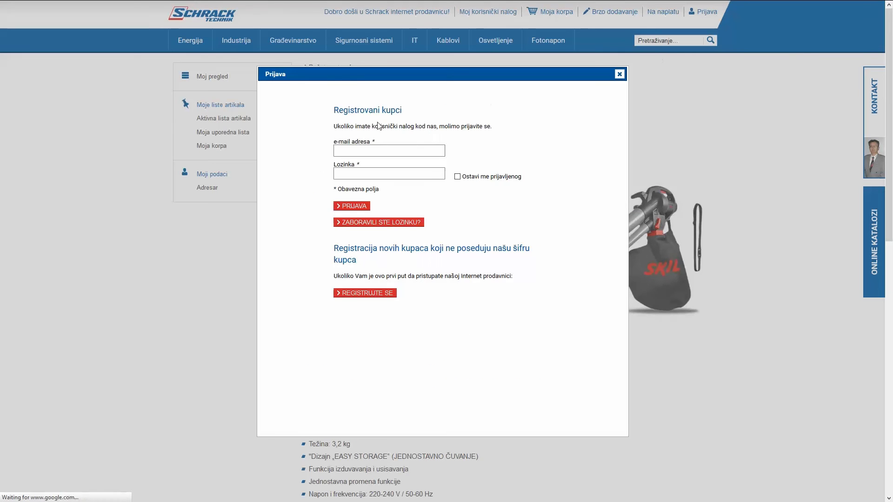
left_click(352, 148)
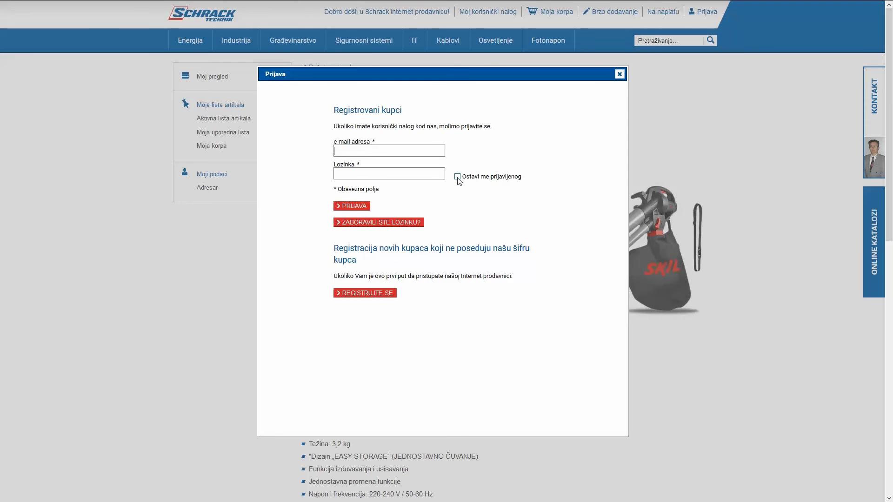
left_click(353, 154)
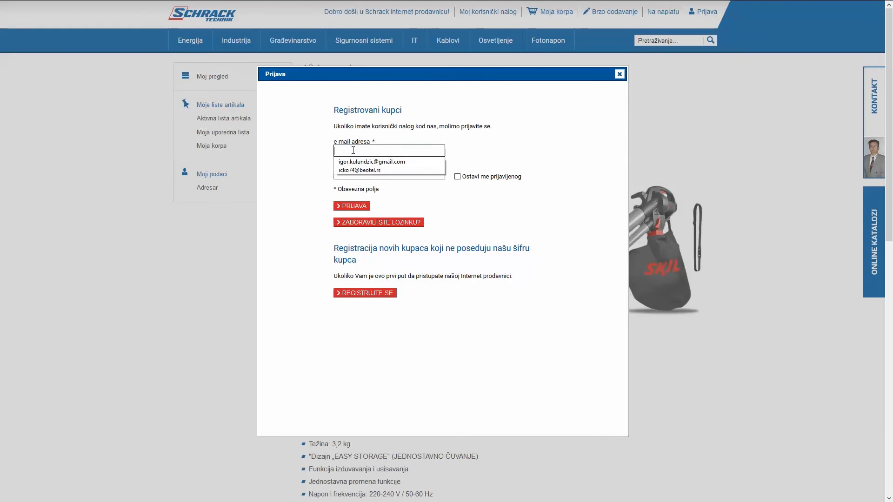
left_click(358, 151)
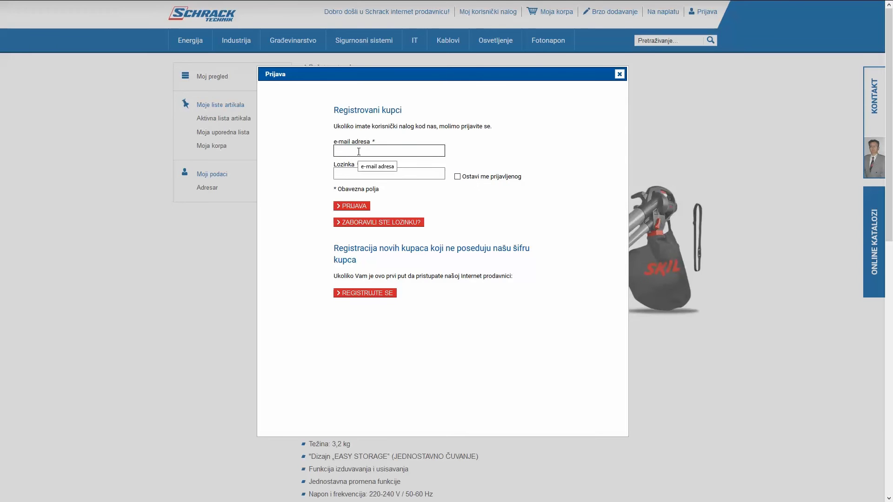
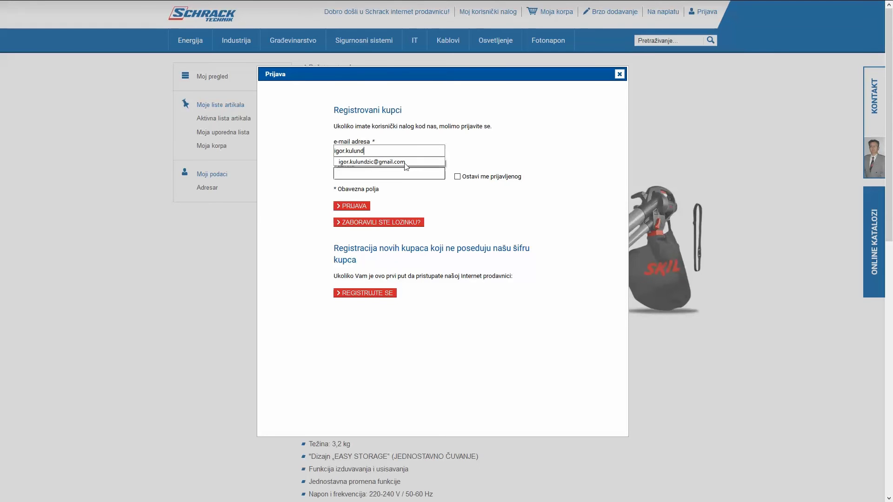
left_click(362, 161)
left_click(364, 172)
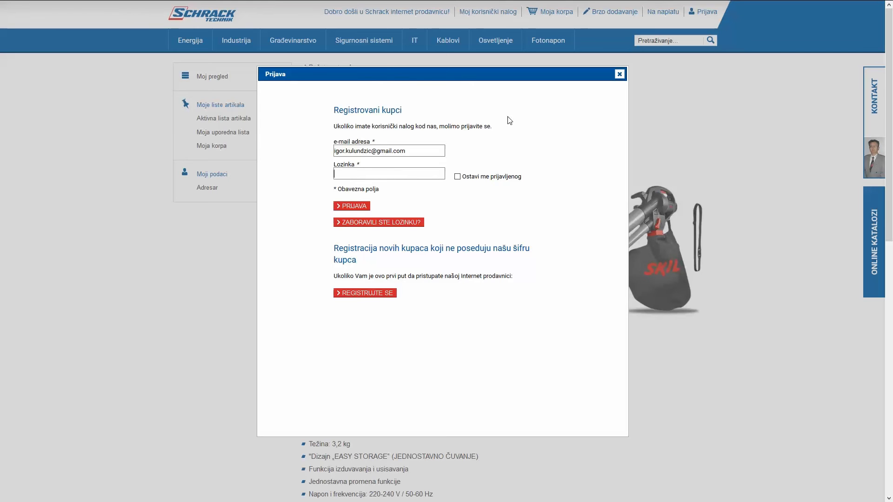
type("•••••••••••••••")
Step: Stay signed in, then review the account overview's orders, offers and Moji podaci sections
left_click(458, 177)
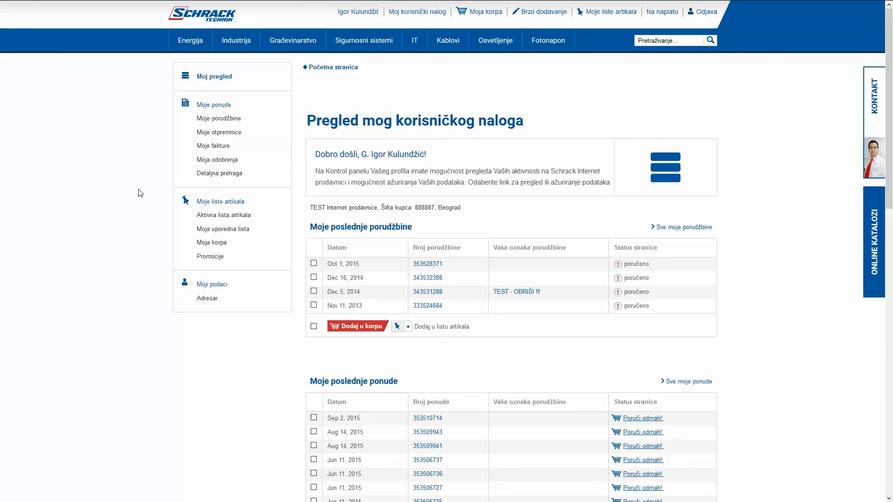
left_click(210, 78)
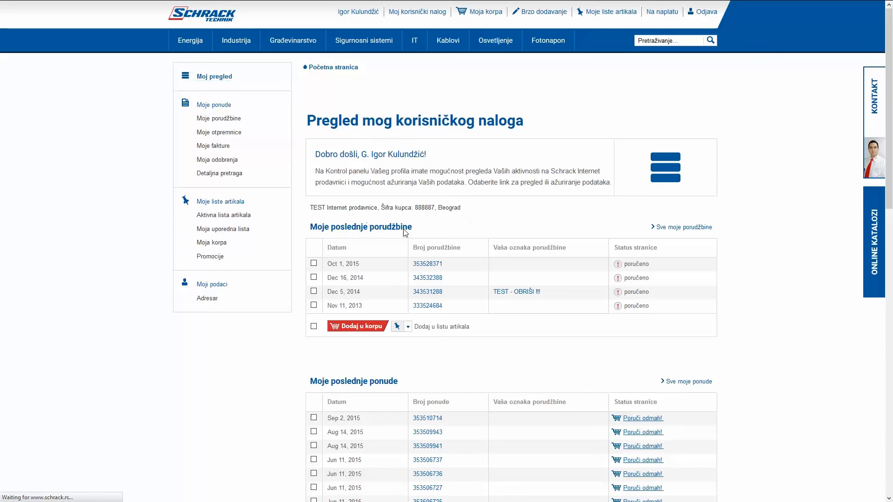
scroll(442, 235, "down", 3)
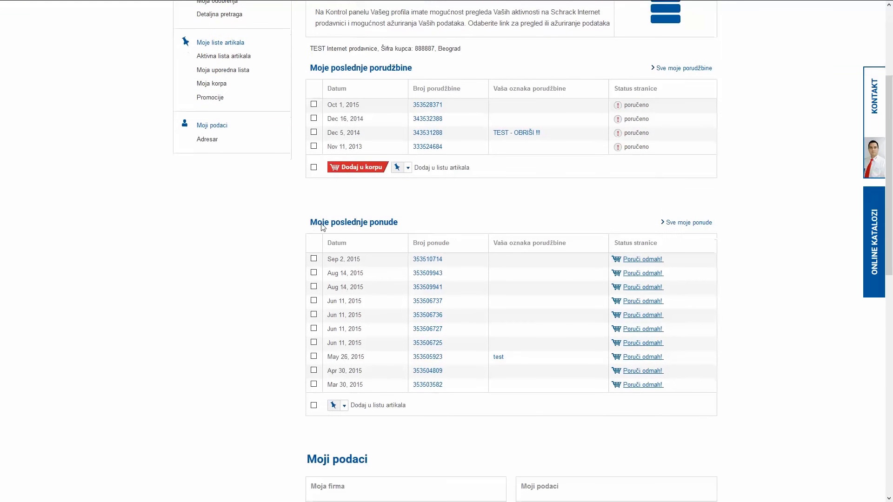
scroll(403, 225, "down", 2)
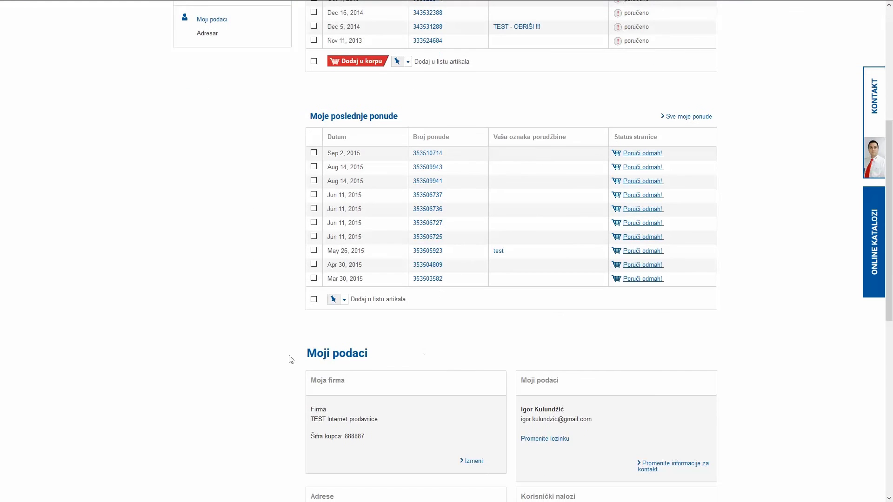
scroll(336, 286, "down", 2)
scroll(553, 343, "down", 5)
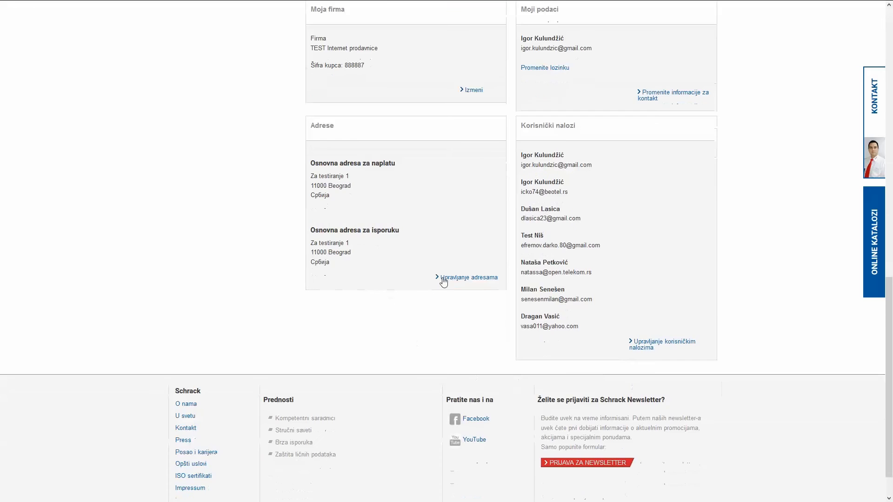
scroll(383, 305, "up", 11)
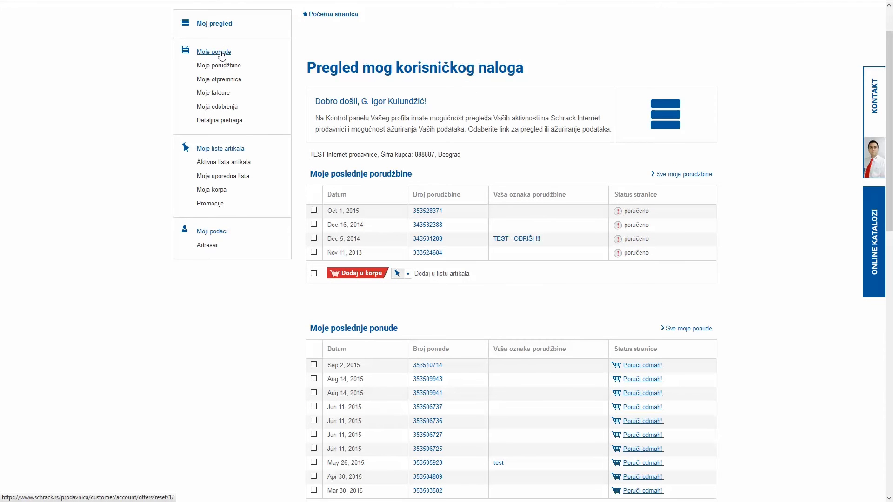
Step: Check Moje ponude and Moje porudžbine, then open Moje liste artikala with three saved lists
left_click(222, 56)
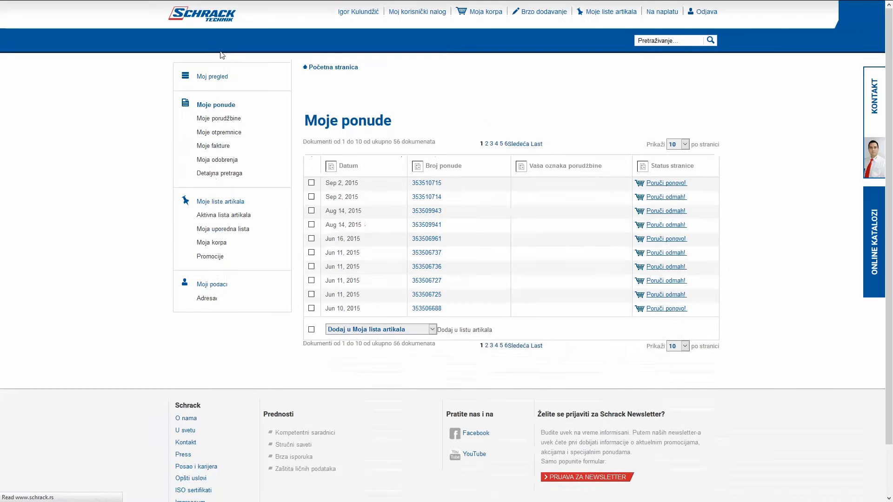
left_click(210, 119)
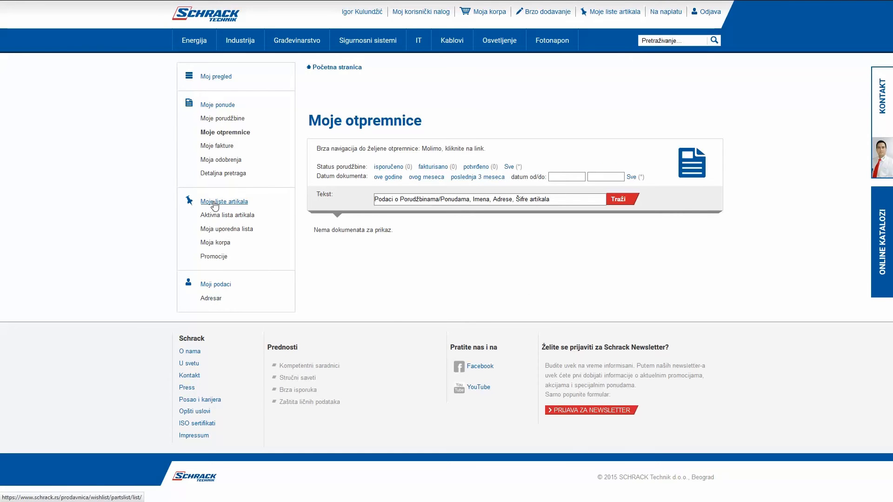
left_click(242, 204)
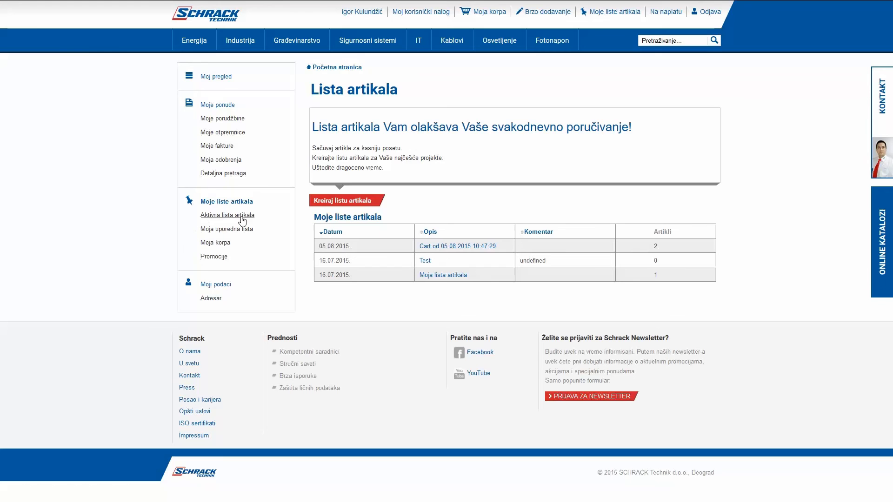
Step: Review Moji podaci, toggling Promeniti šifru on and off without changing the password
left_click(216, 284)
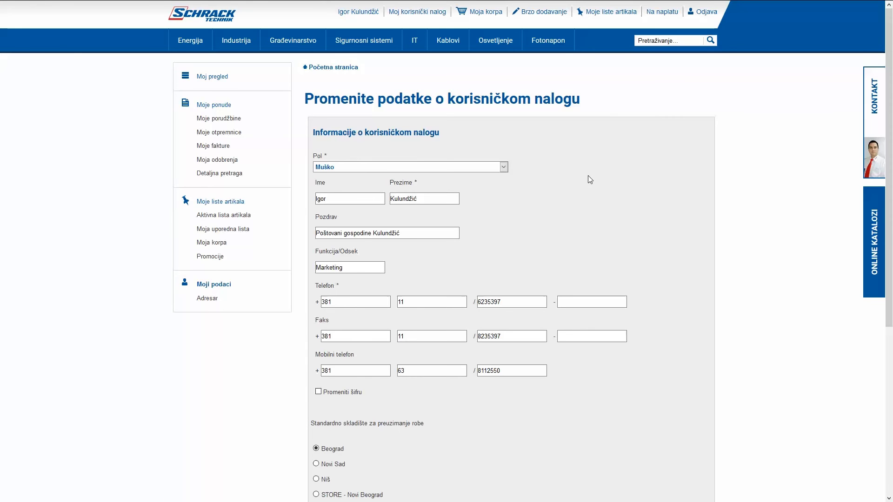
scroll(574, 231, "down", 3)
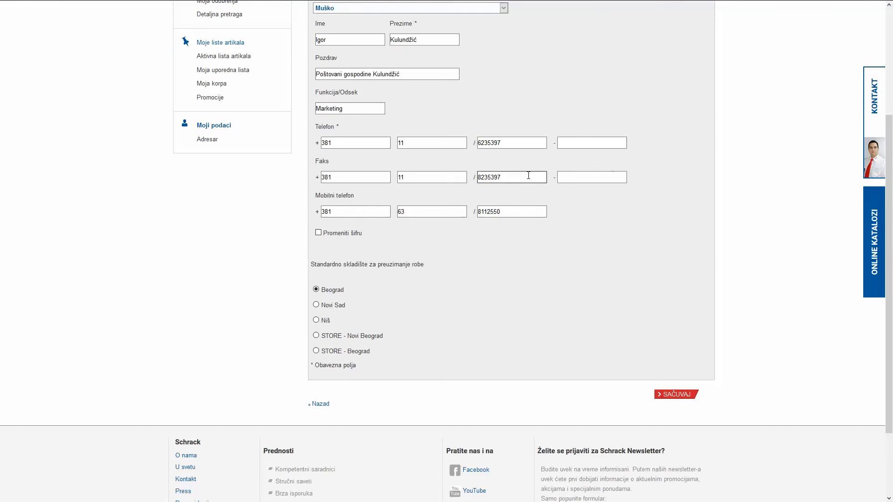
left_click(319, 233)
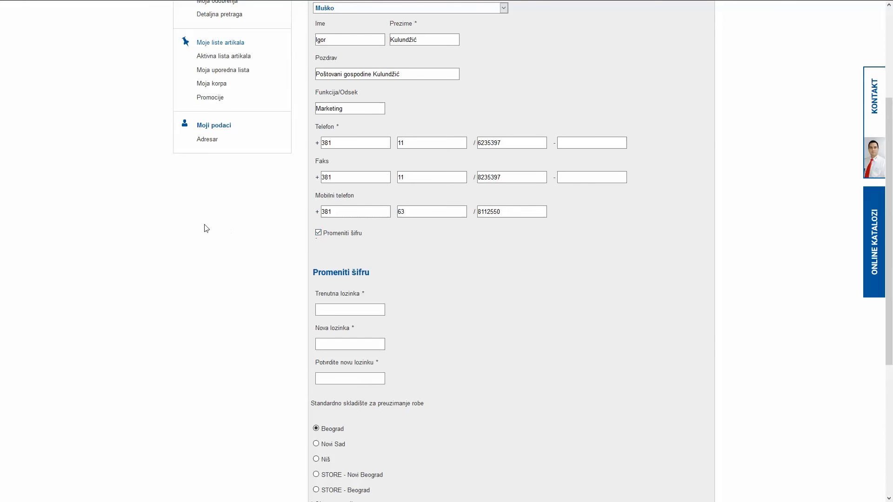
left_click(336, 308)
left_click(251, 278)
left_click(328, 309)
left_click(318, 233)
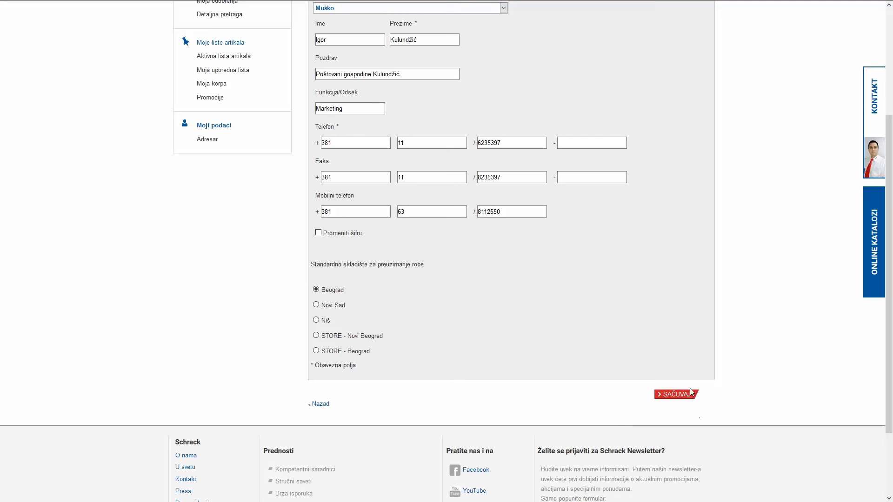
scroll(584, 339, "up", 3)
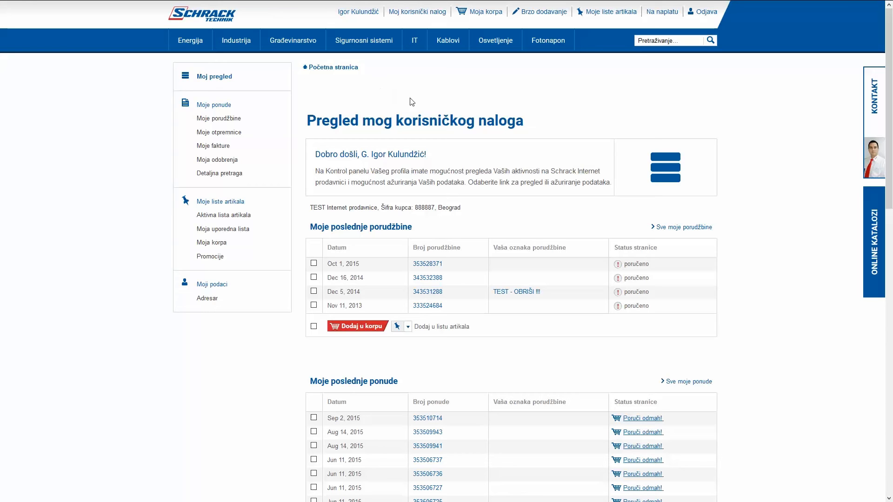
Step: Search the shop for article bm617113, confirming the Security Warning to send the search
left_click(644, 42)
key("Return")
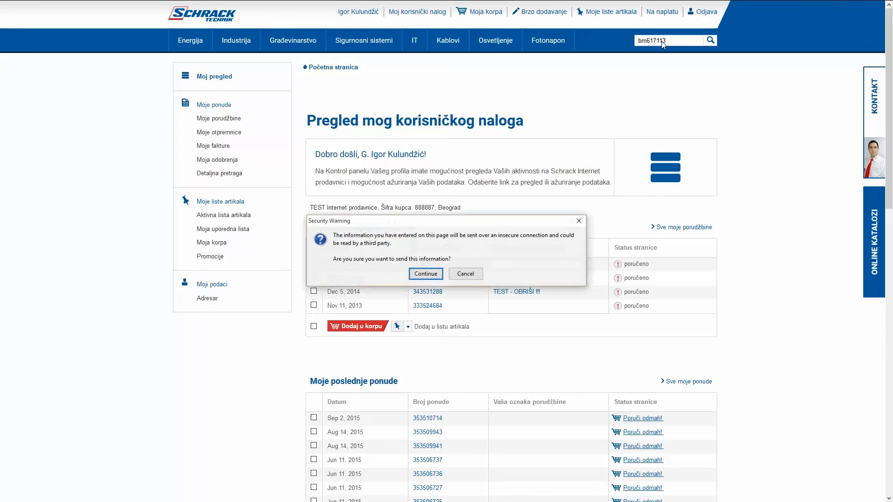
left_click(424, 274)
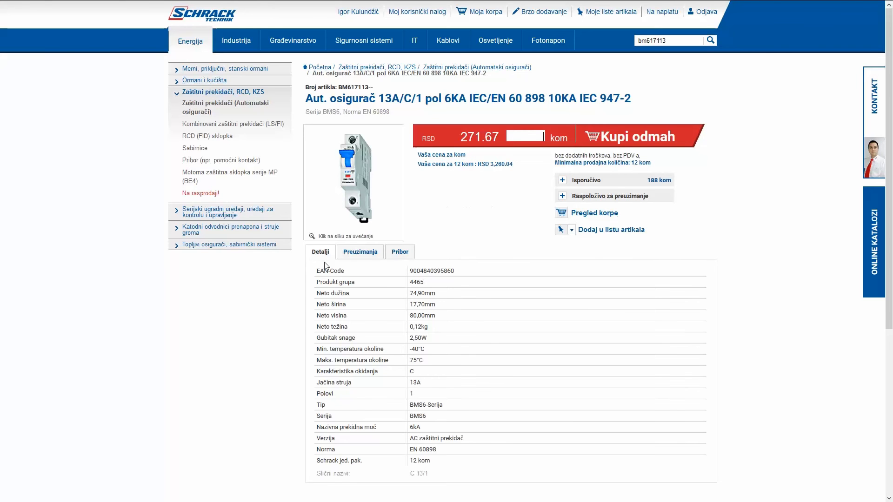
Step: View the breaker's Preuzimanja tab, then browse its Pribor accessories like signal contacts and busbars
left_click(360, 255)
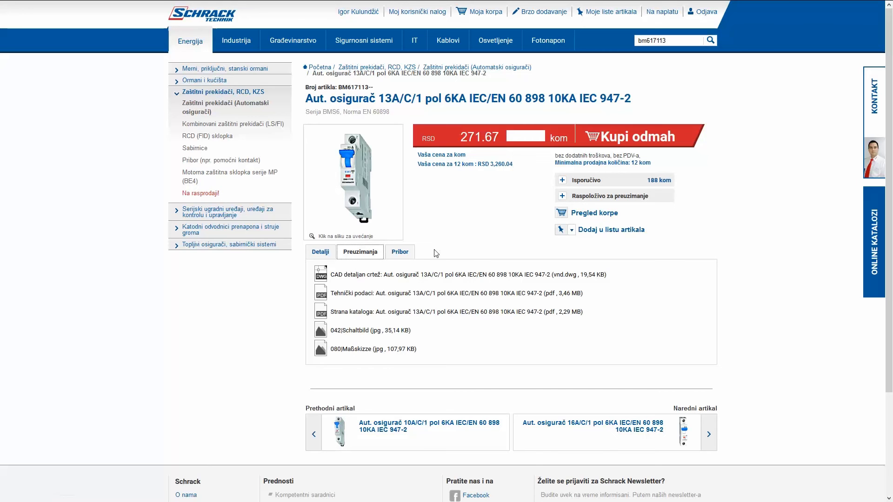
left_click(404, 252)
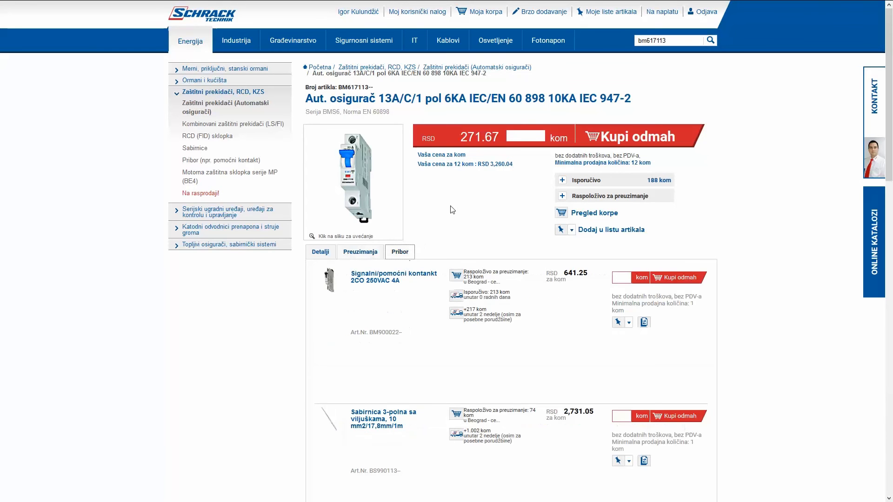
scroll(474, 207, "down", 6)
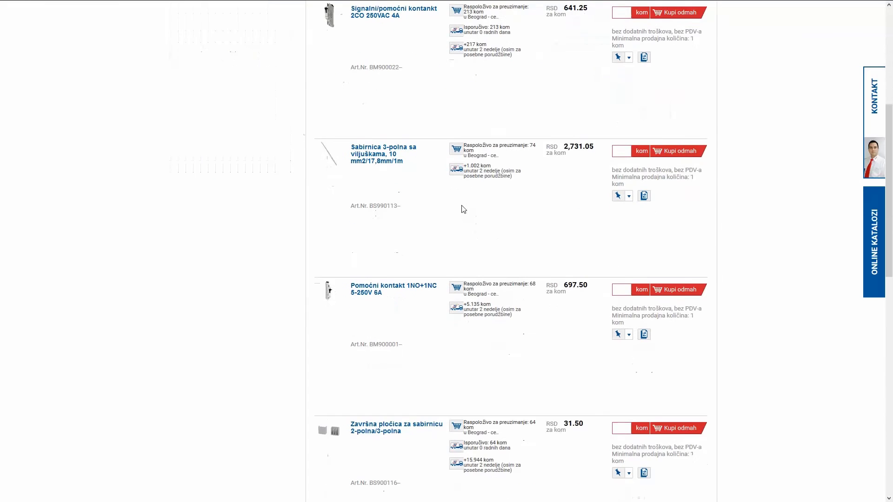
scroll(454, 207, "up", 6)
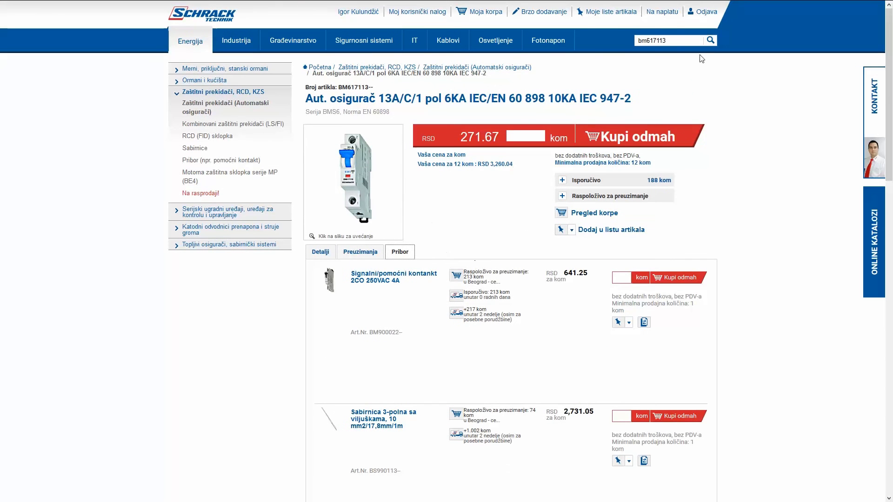
left_click_drag(666, 41, 571, 41)
Step: Clear the search box and open the Zaštitni prekidači (Automatski osigurači) category from the Energija menu
key("BackSpace")
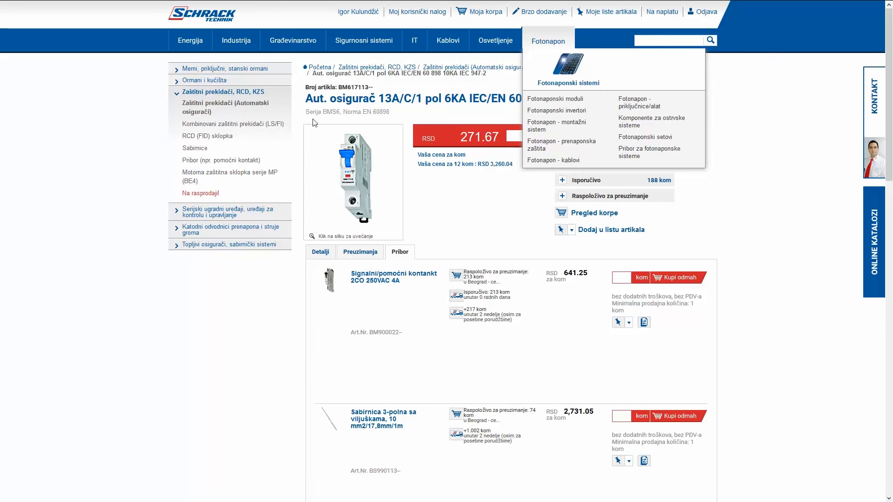
mouse_move(195, 45)
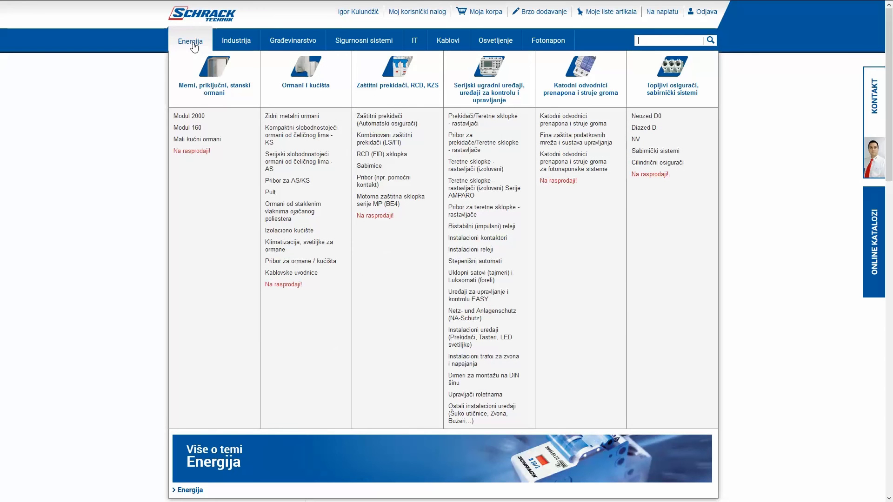
mouse_move(232, 44)
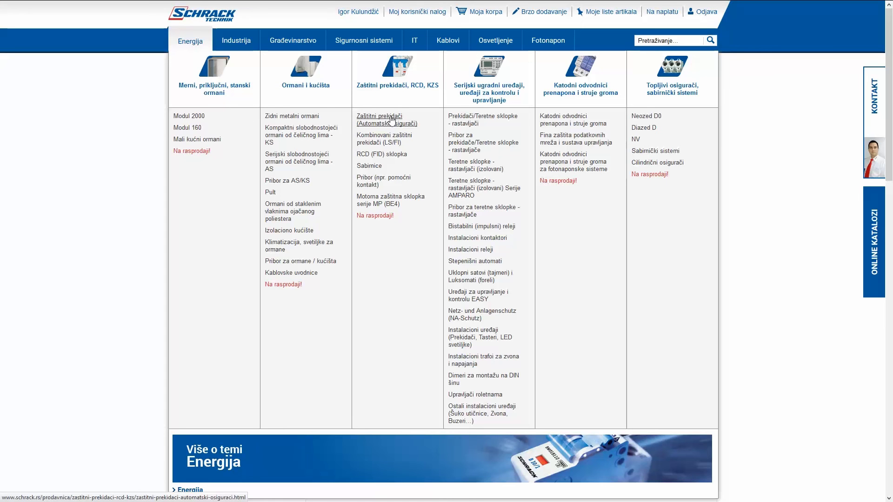
left_click(391, 120)
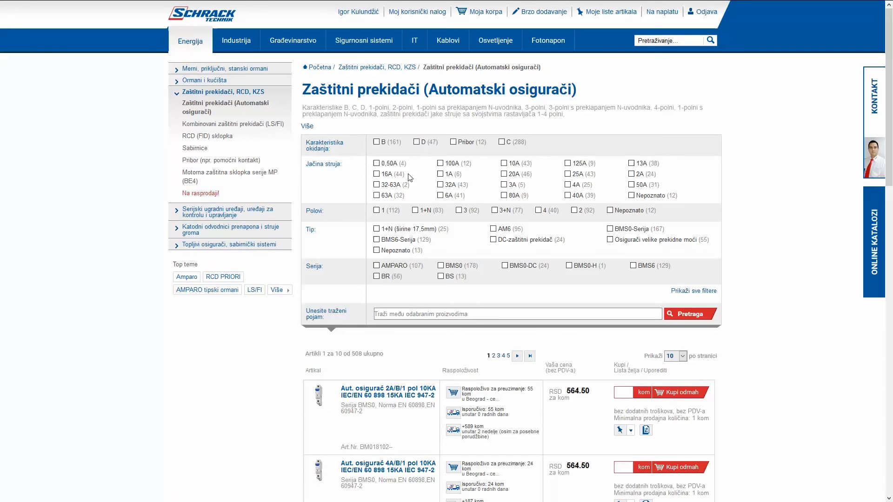
scroll(399, 195, "down", 3)
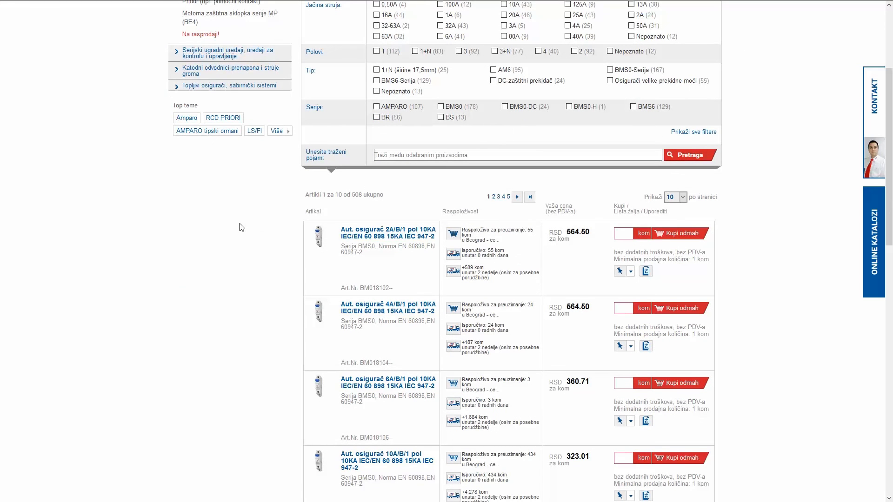
Step: Filter the breakers to B tripping characteristic, 13A and 1 pole, leaving 3 articles
scroll(241, 227, "up", 2)
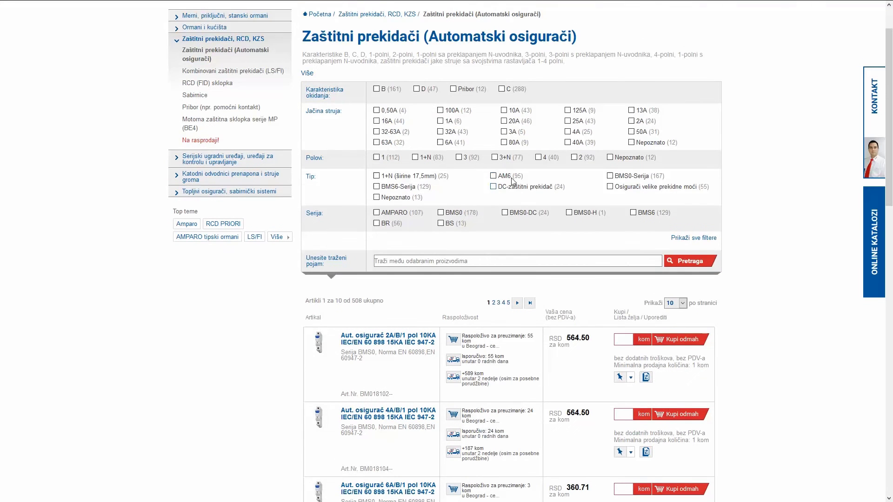
left_click(377, 89)
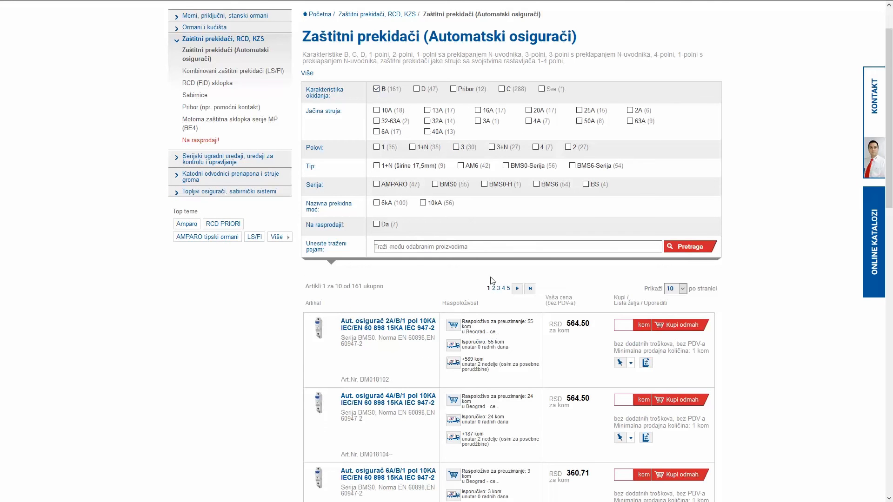
scroll(366, 293, "down", 3)
scroll(395, 297, "down", 10)
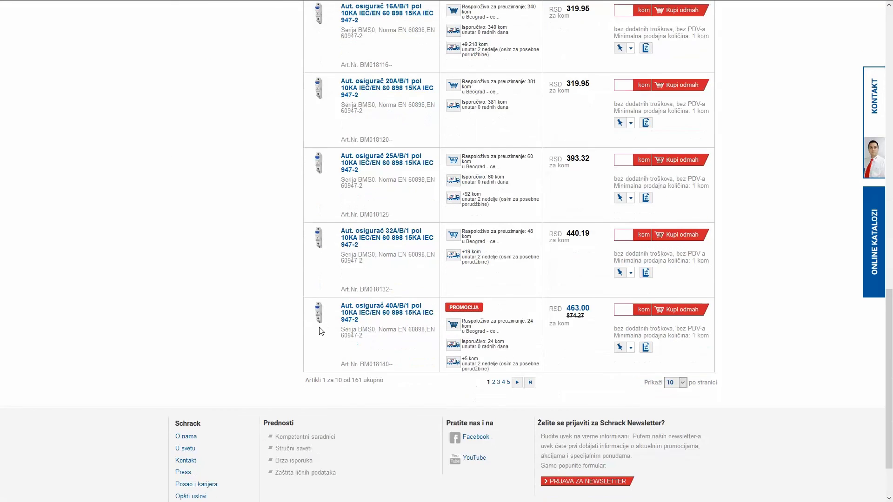
scroll(320, 332, "up", 14)
scroll(313, 327, "up", 3)
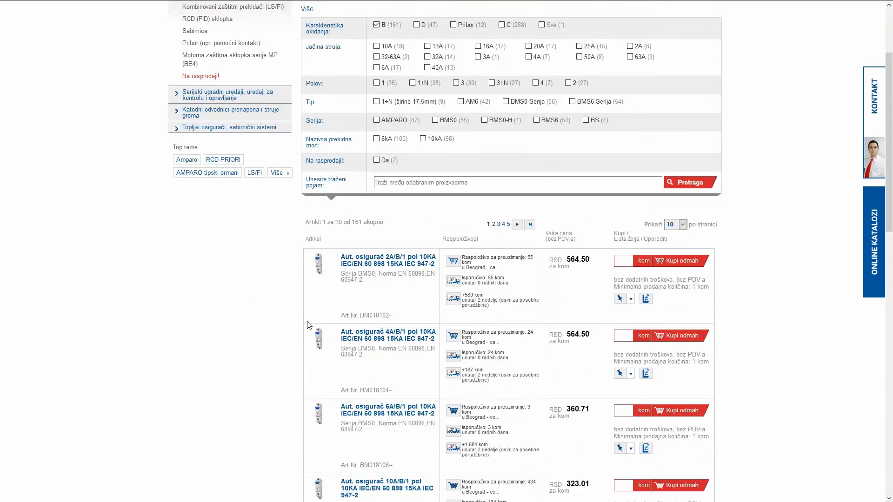
left_click(428, 164)
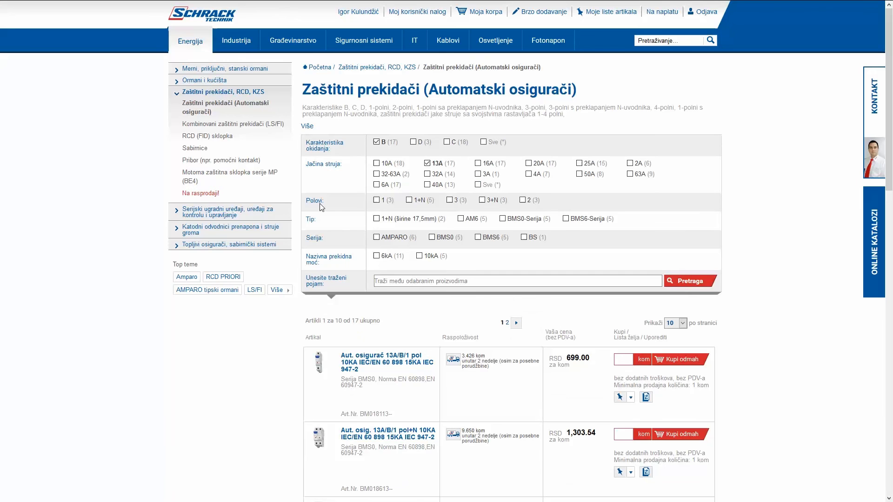
left_click(376, 200)
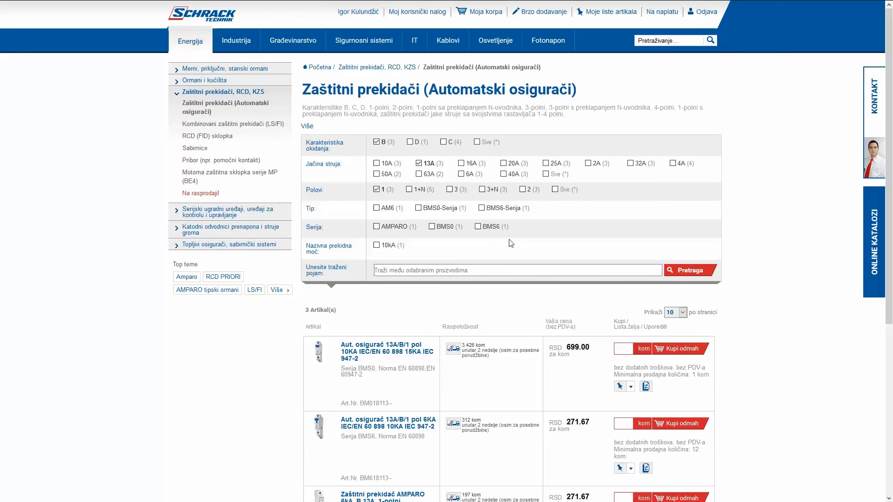
scroll(251, 314, "down", 5)
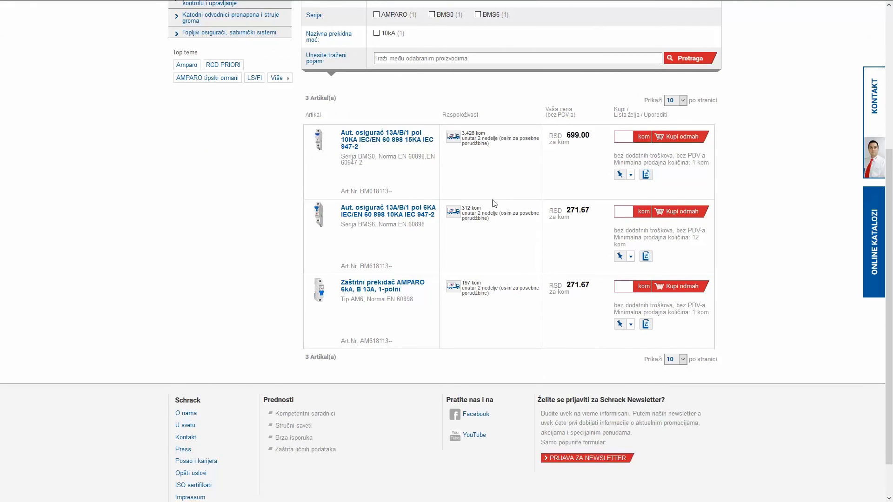
scroll(503, 203, "up", 1)
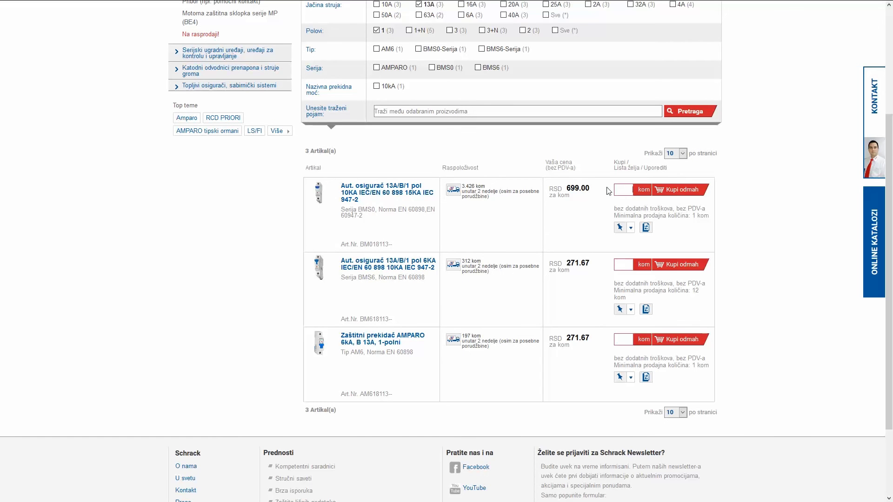
Step: Add the first 13A/B/1 pol 10KA breaker to the cart with Kupi odmah
left_click(689, 191)
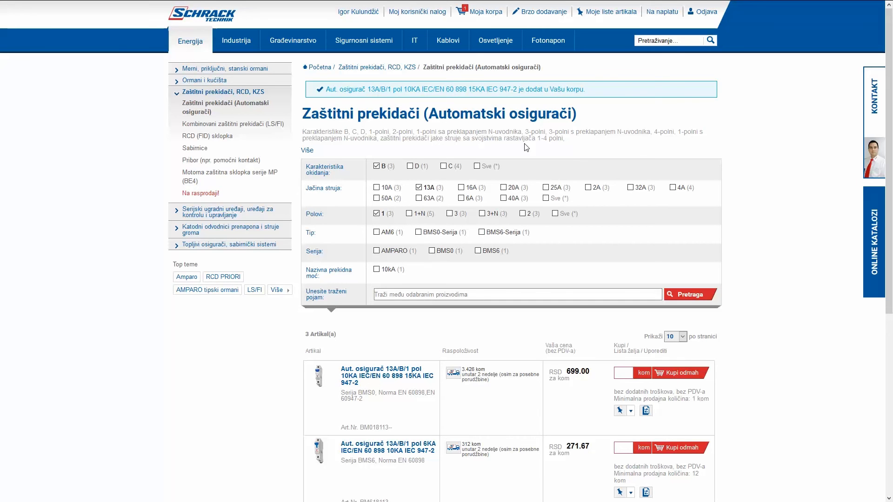
Step: Review the cart with two 13A breakers totalling RSD 1,398.00 and proceed to checkout
left_click(487, 14)
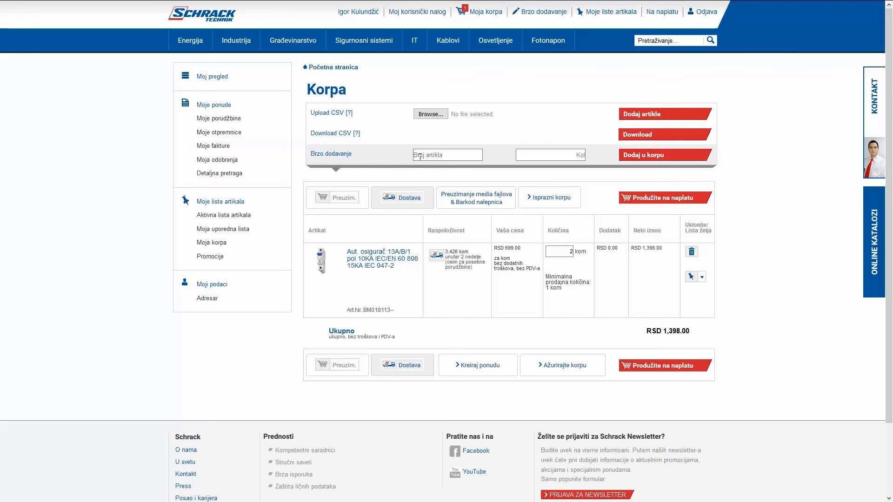
left_click(428, 155)
left_click(671, 368)
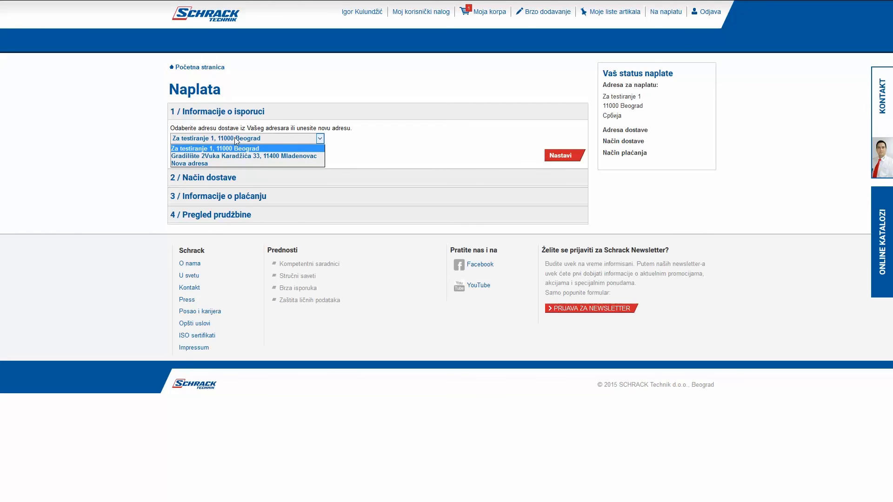
Step: Keep the saved delivery address selected and confirm it with Nastavi
left_click(236, 139)
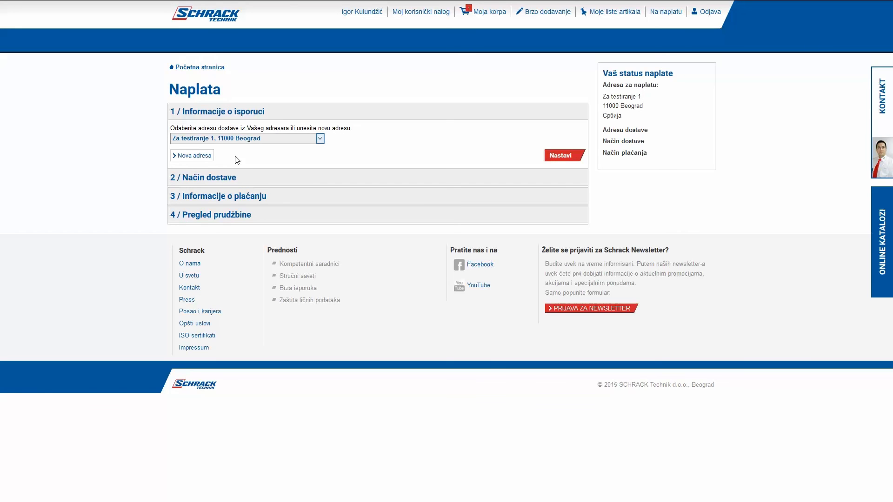
left_click(561, 155)
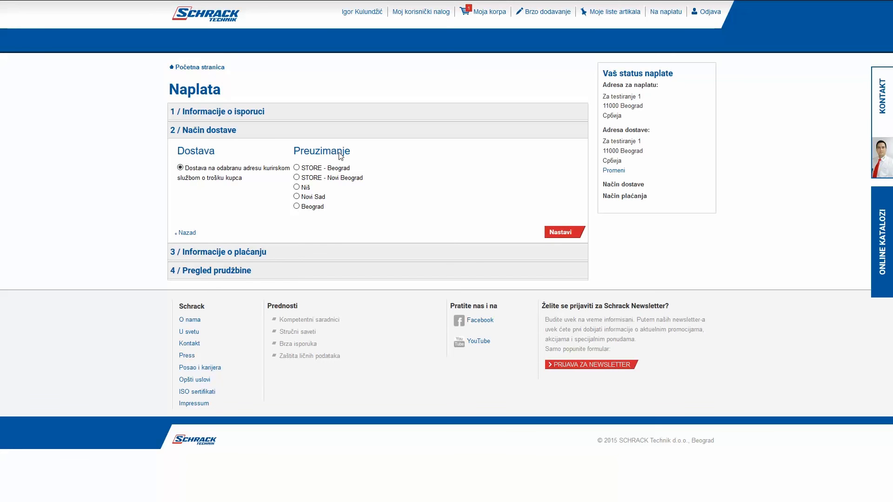
Step: Choose Beograd pickup and deferred payment with order reference 'Roba za gradičlšte', then continue to review
left_click(296, 206)
left_click(558, 232)
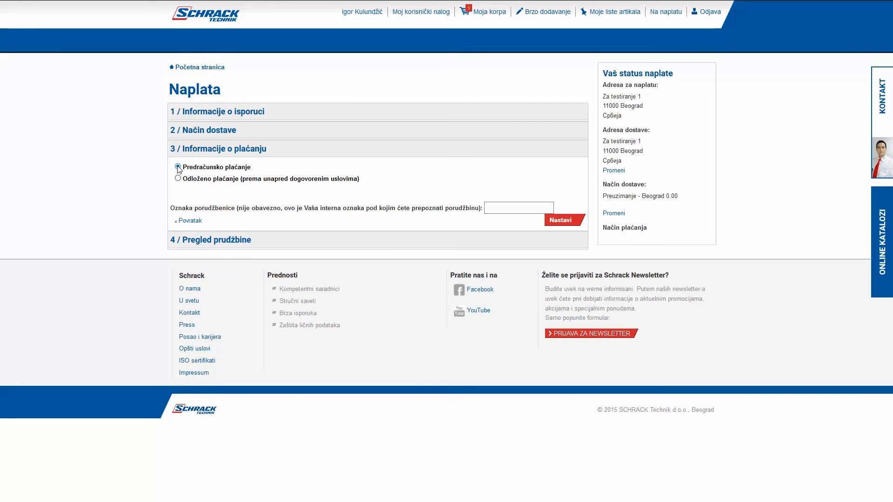
left_click(178, 178)
type("Roba za gradičl")
type("šte")
left_click(559, 221)
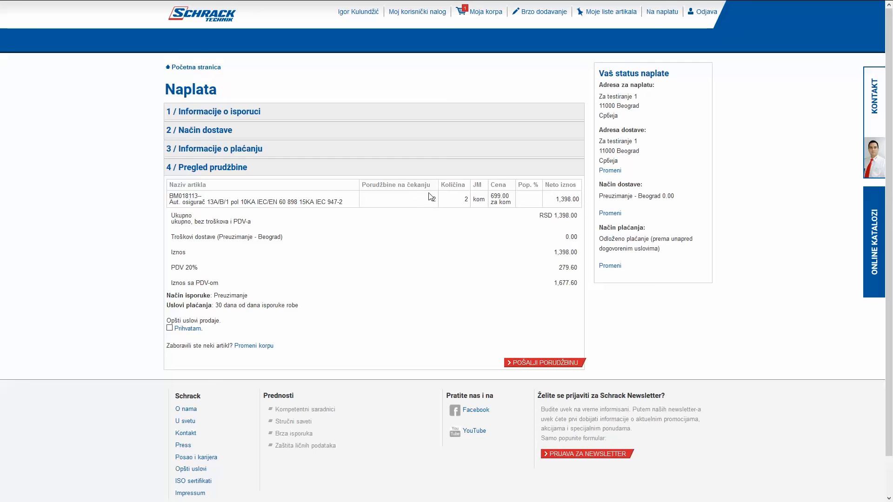
Step: Check the pending 2 pieces and Beograd pickup cost, then accept the general terms of sale
left_click_drag(432, 202, 438, 201)
left_click(415, 201)
left_click_drag(171, 238, 284, 239)
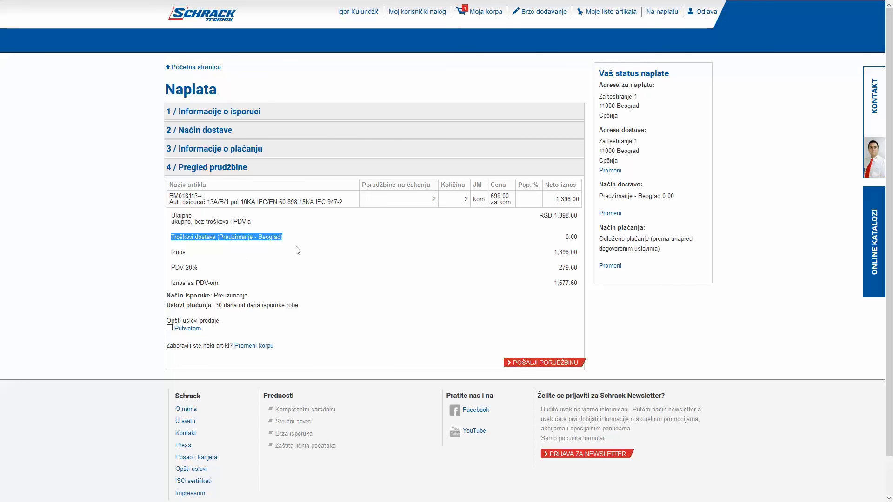
left_click(169, 327)
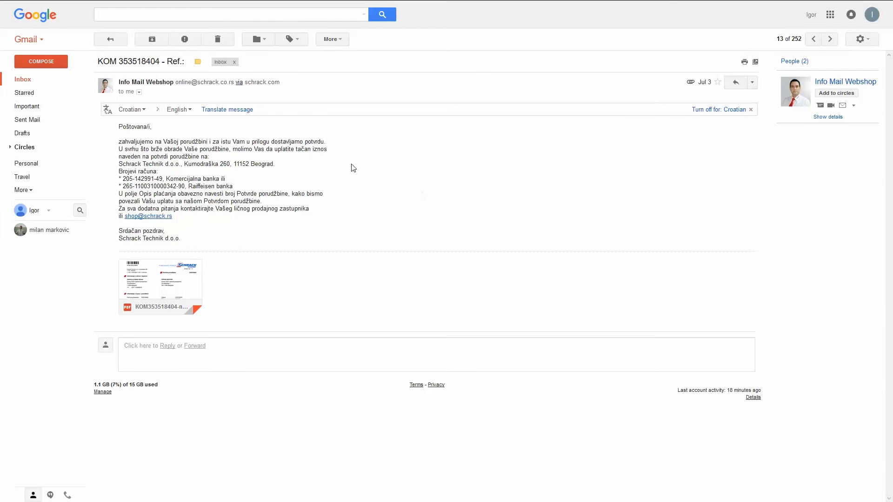
Step: Open the attached order-confirmation PDF and scroll through both pages, totalling RSD 1,655.88 with VAT
mouse_move(126, 307)
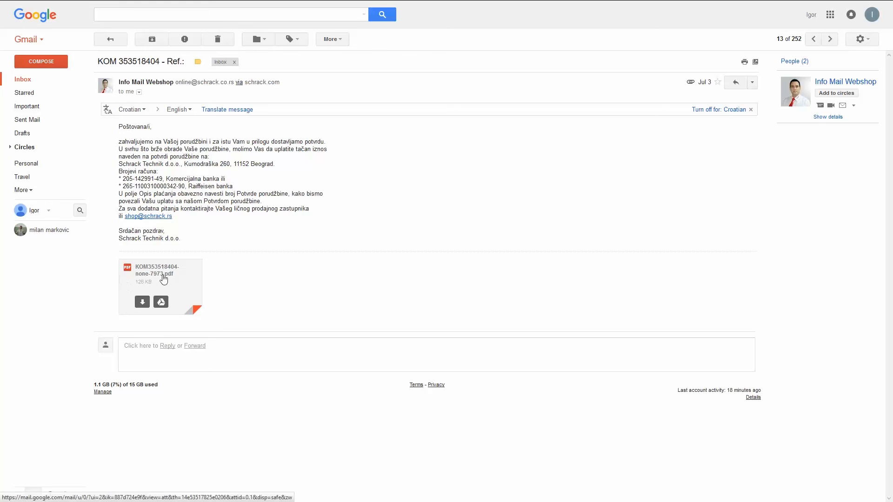
left_click(162, 278)
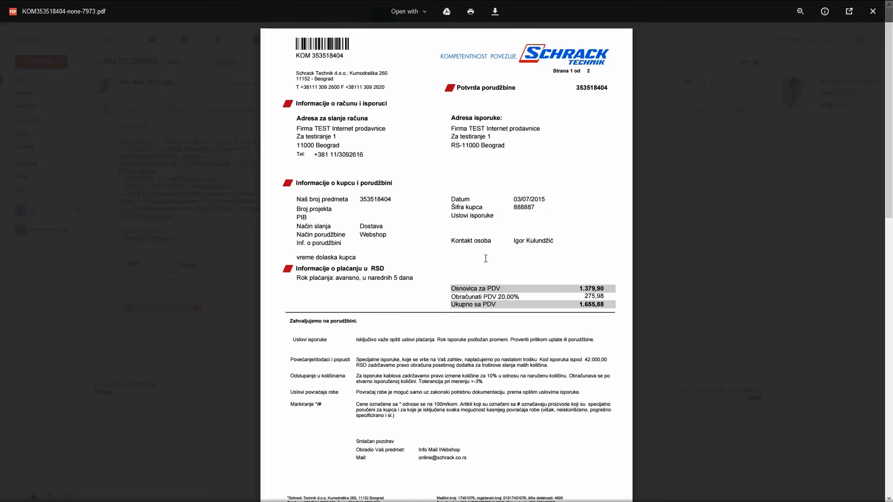
scroll(483, 261, "down", 10)
scroll(480, 261, "down", 4)
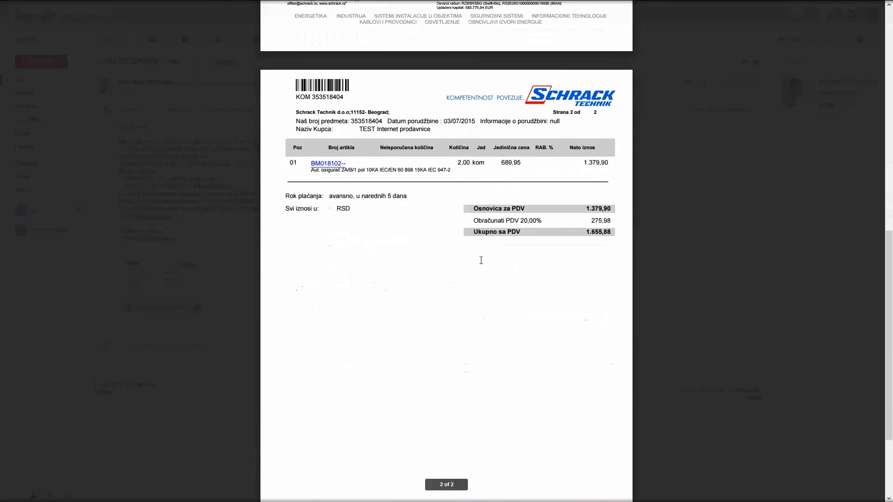
scroll(480, 261, "up", 14)
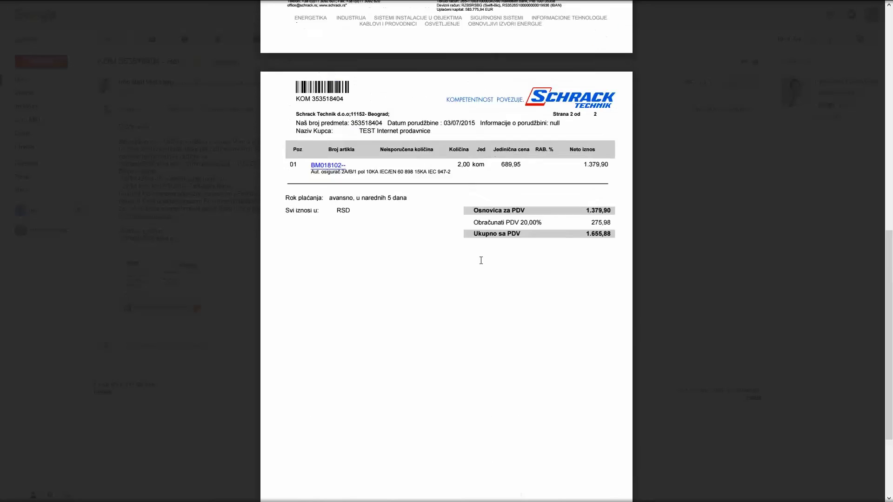
scroll(479, 259, "up", 1)
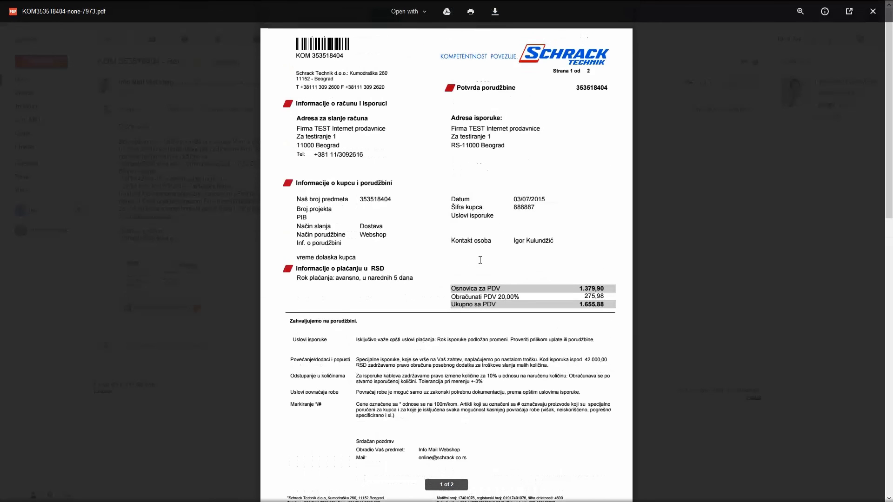